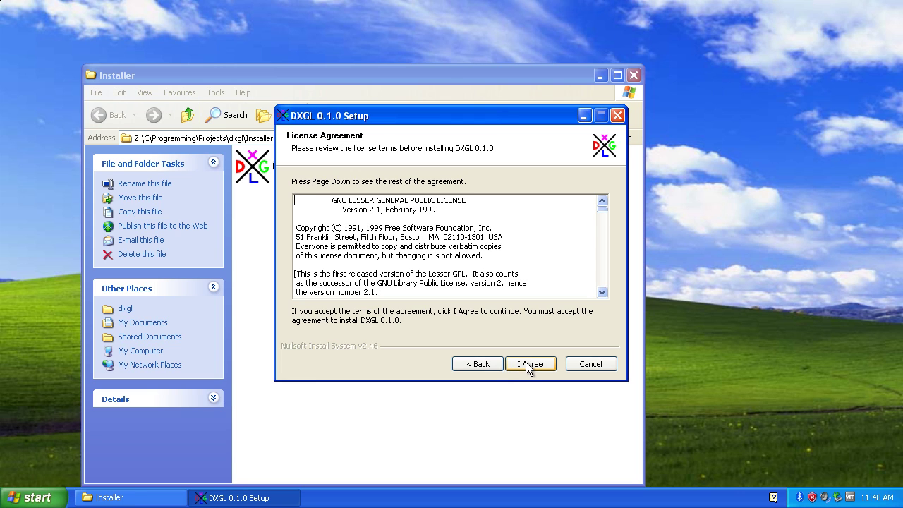
# Step: Read through the GNU Lesser General Public License text in the setup wizard down to its closing section
pyautogui.scroll(-1, 522, 367)
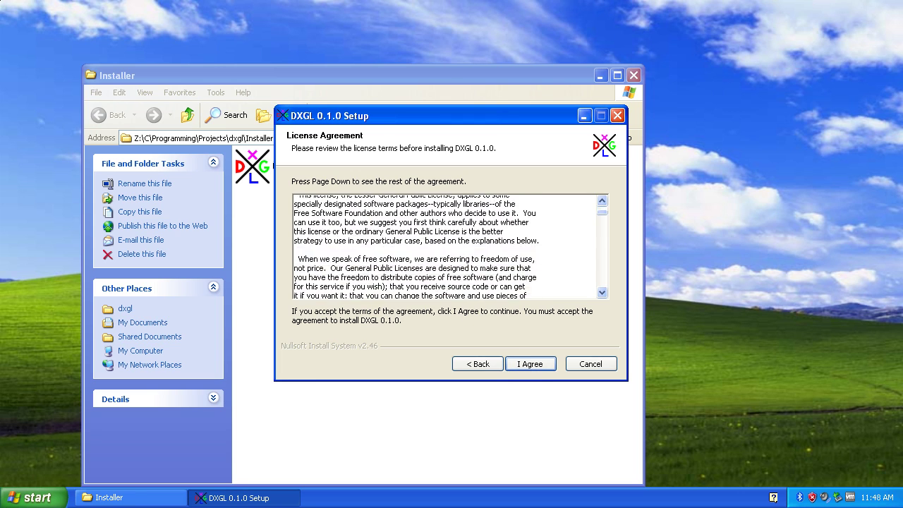
pyautogui.scroll(-4, 447, 247)
pyautogui.scroll(-6, 448, 246)
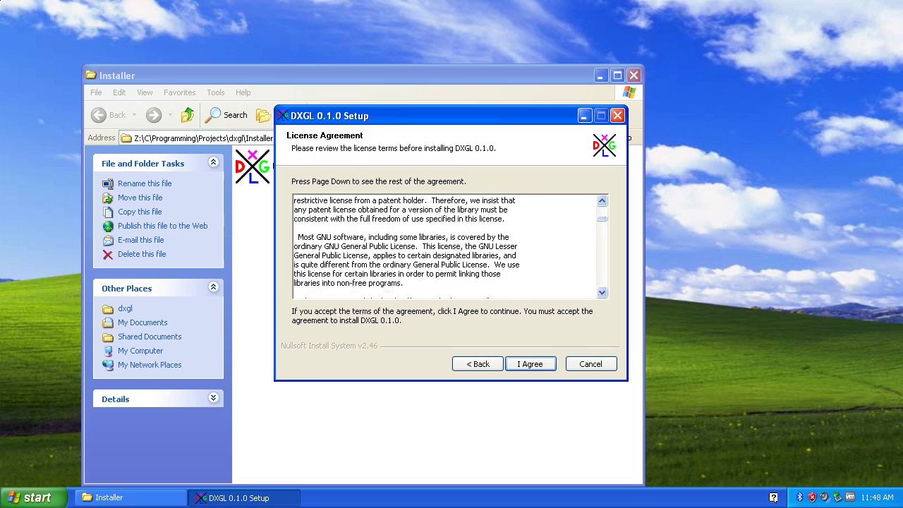
pyautogui.scroll(-15, 448, 246)
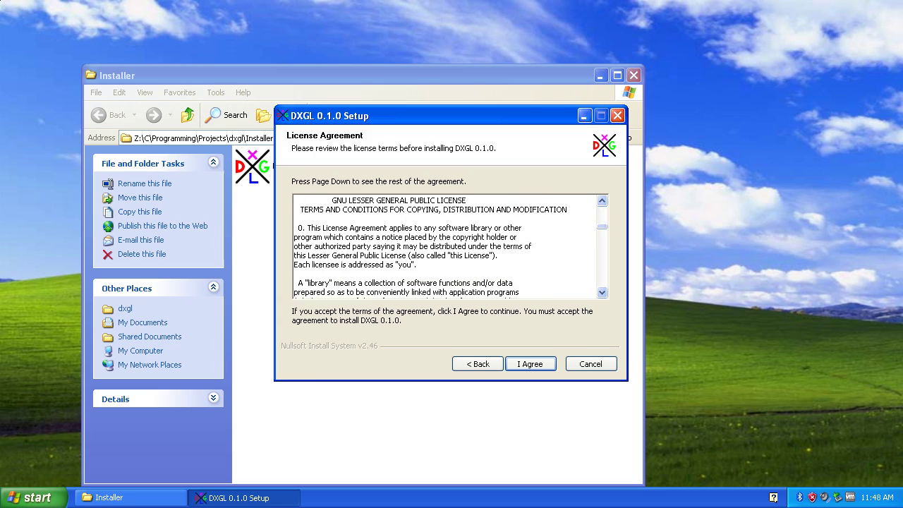
pyautogui.scroll(-20, 447, 246)
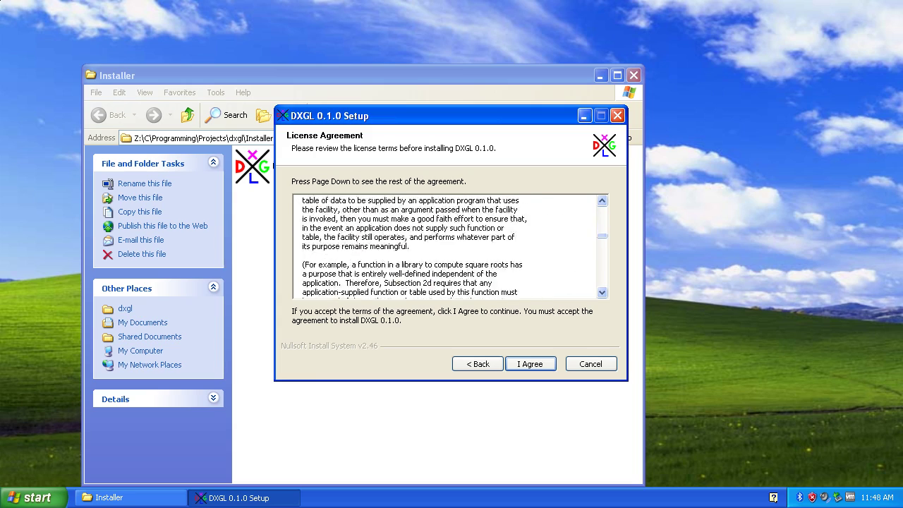
pyautogui.scroll(-20, 447, 246)
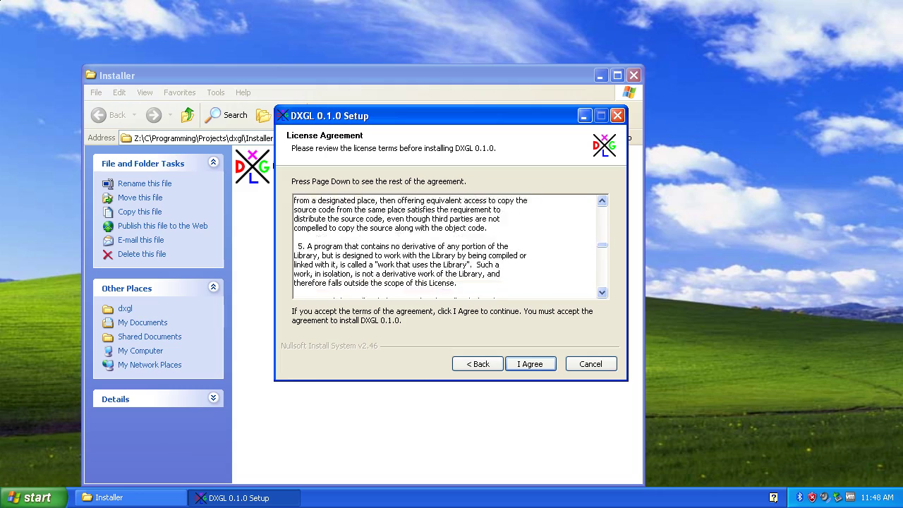
pyautogui.scroll(-20, 447, 246)
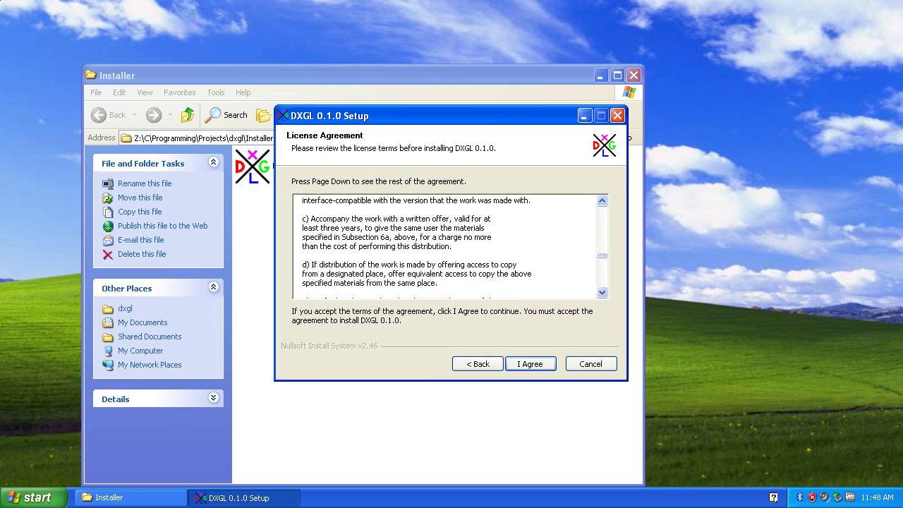
pyautogui.scroll(-20, 448, 246)
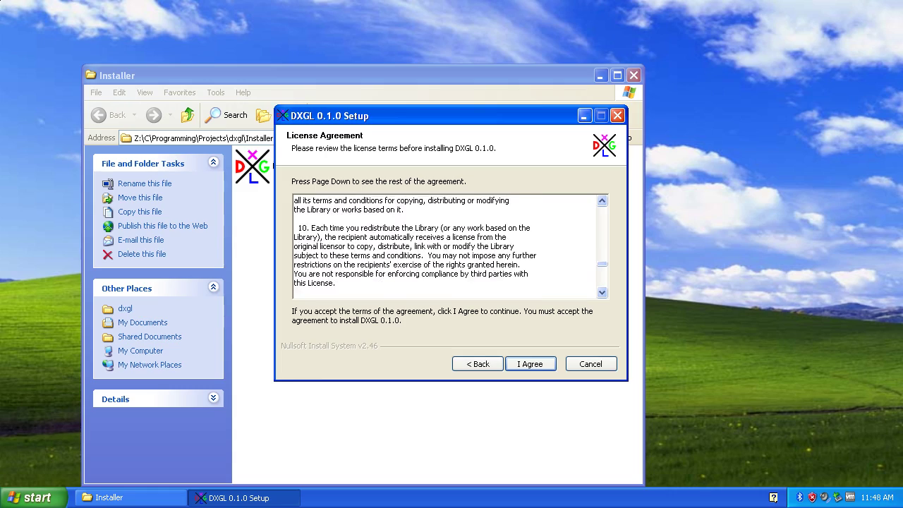
pyautogui.scroll(-20, 447, 246)
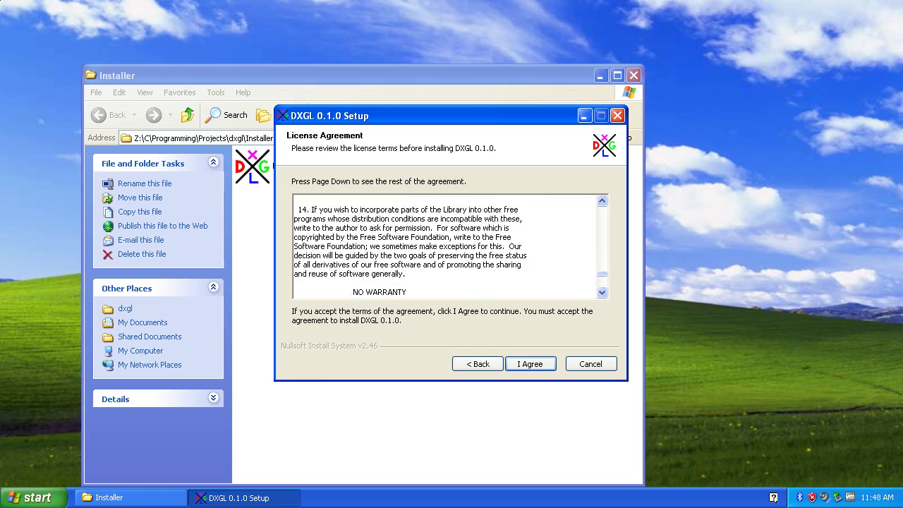
pyautogui.scroll(-20, 447, 246)
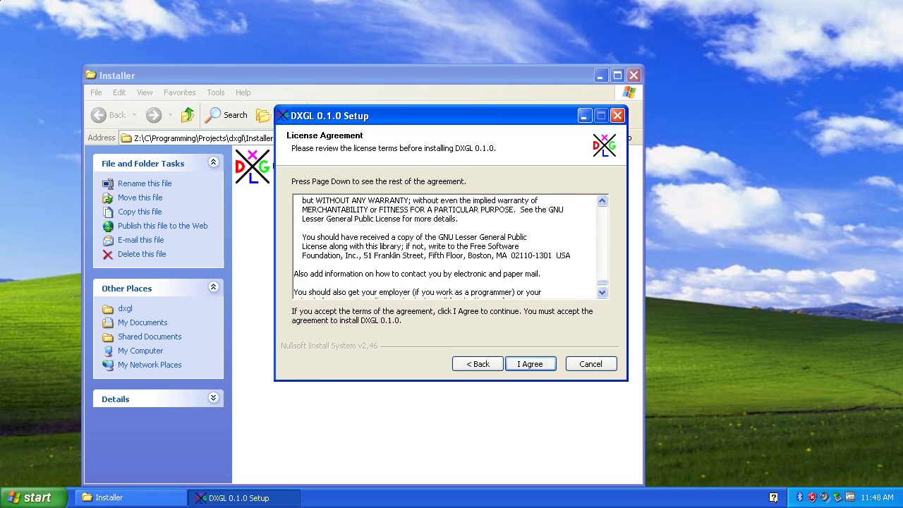
# Step: Accept the license and install DXGL 0.1.0 to C:\Program Files\DXGL, including the Microsoft Visual C++ 2010 Runtime download
pyautogui.click(523, 364)
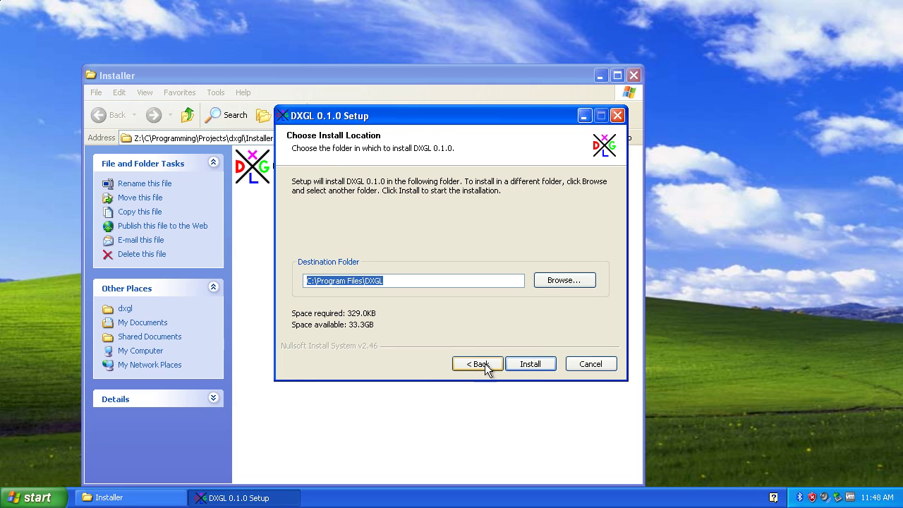
pyautogui.click(526, 364)
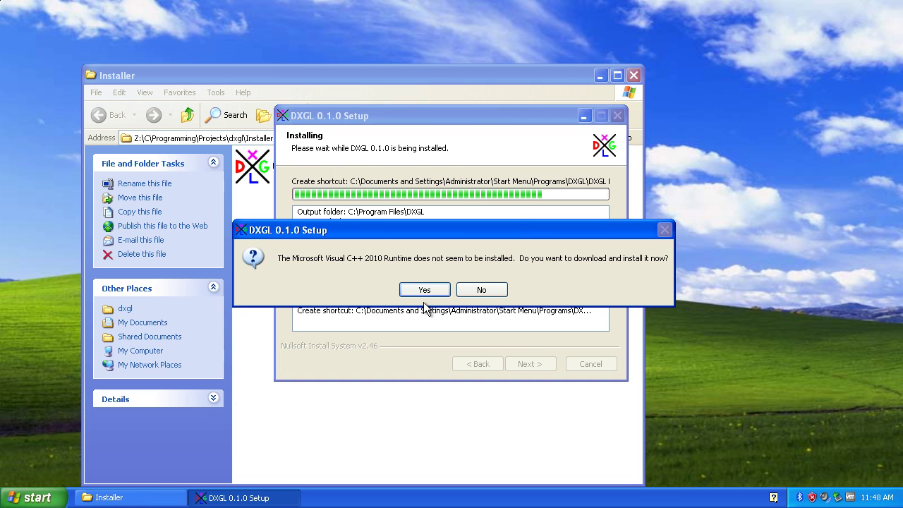
pyautogui.click(423, 290)
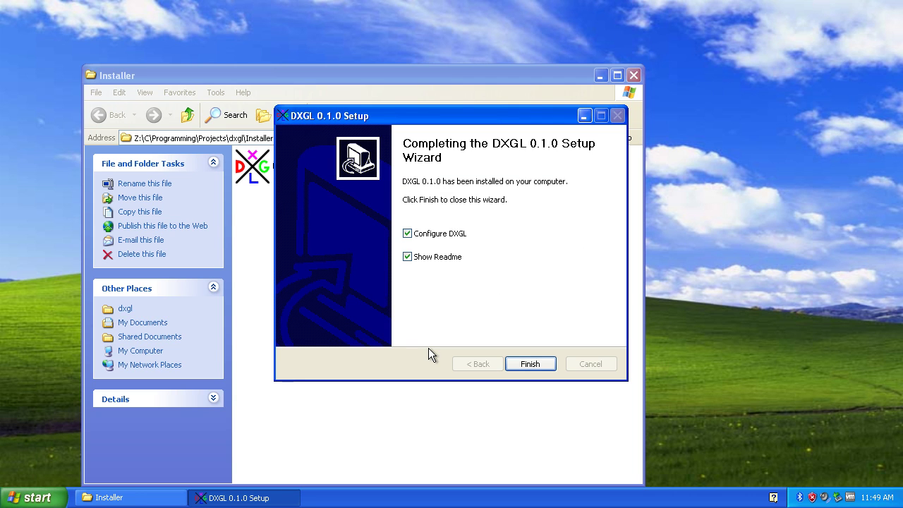
# Step: Finish the setup with Configure DXGL and Show Readme enabled, and close the readme, keeping the DXGL Config window open
pyautogui.click(546, 364)
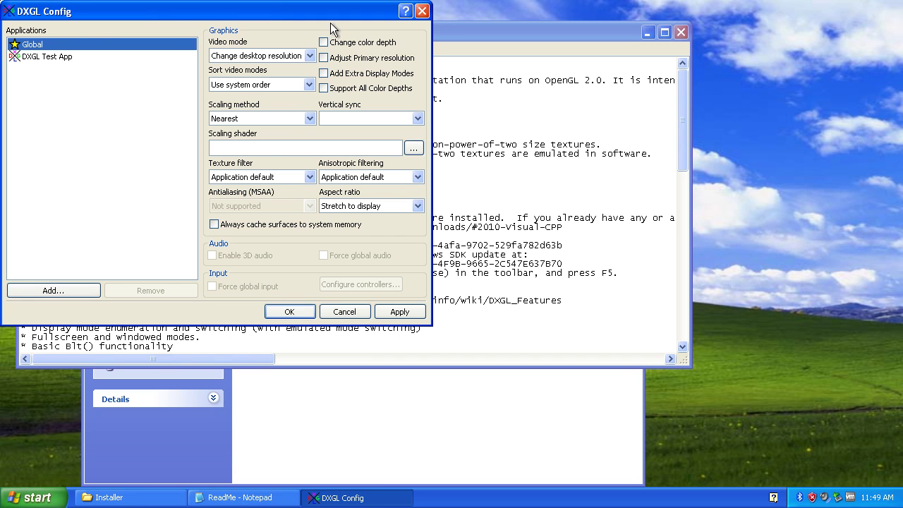
pyautogui.moveTo(330, 20); pyautogui.dragTo(511, 94)
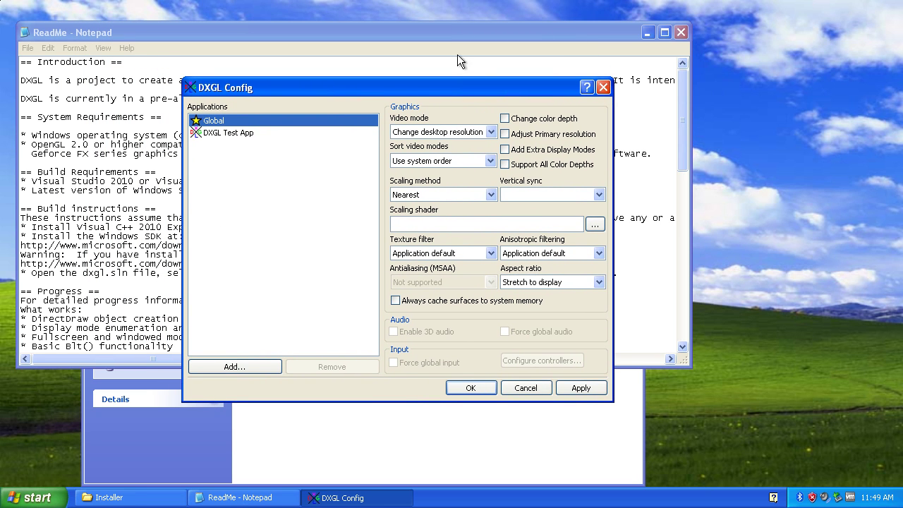
pyautogui.click(680, 32)
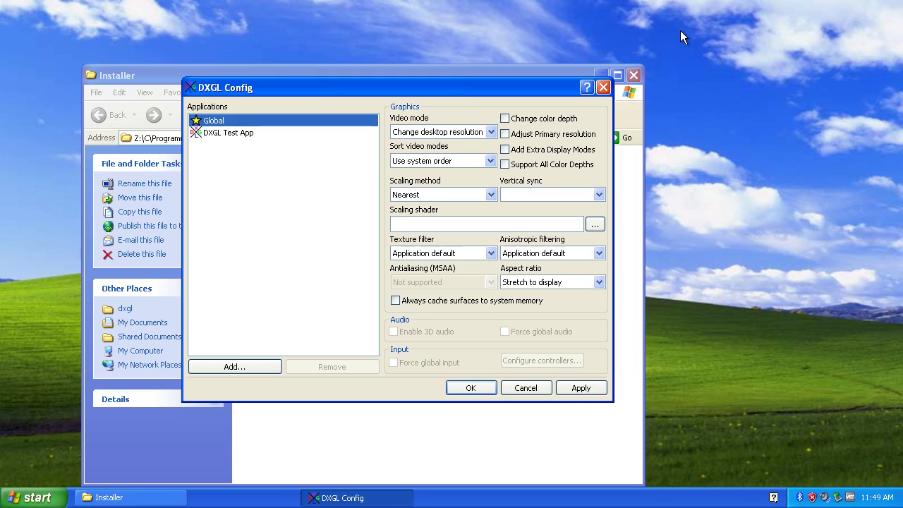
# Step: Review the DXGL Config help page from the Applications section through Scaling method, and close the help
pyautogui.click(586, 88)
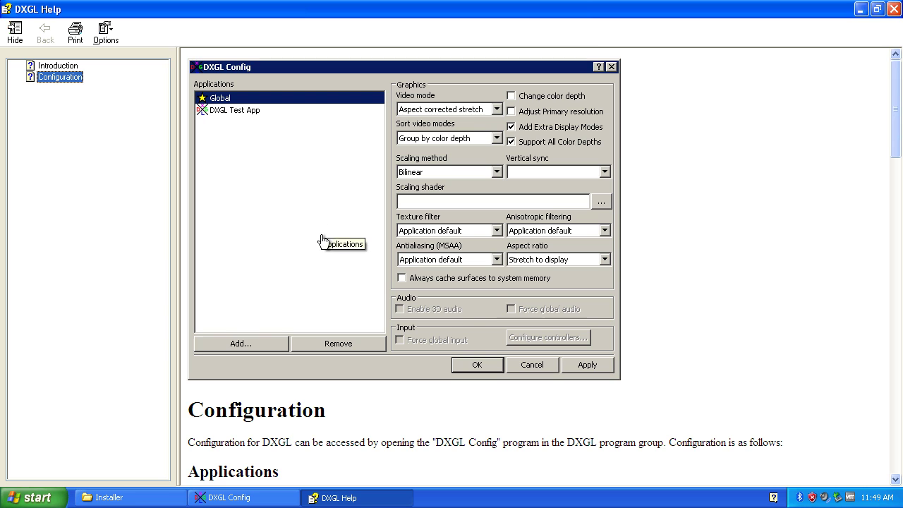
pyautogui.click(322, 279)
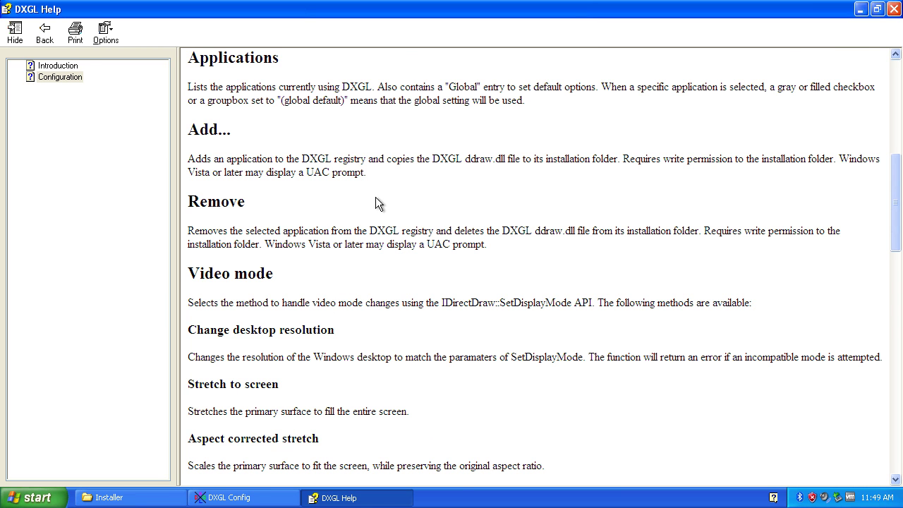
pyautogui.scroll(-8, 375, 199)
pyautogui.scroll(-12, 374, 212)
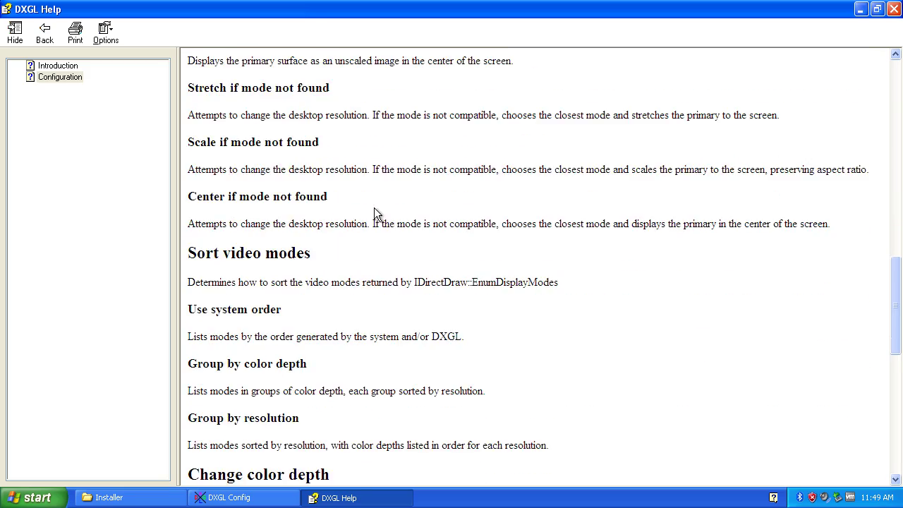
pyautogui.scroll(-5, 345, 264)
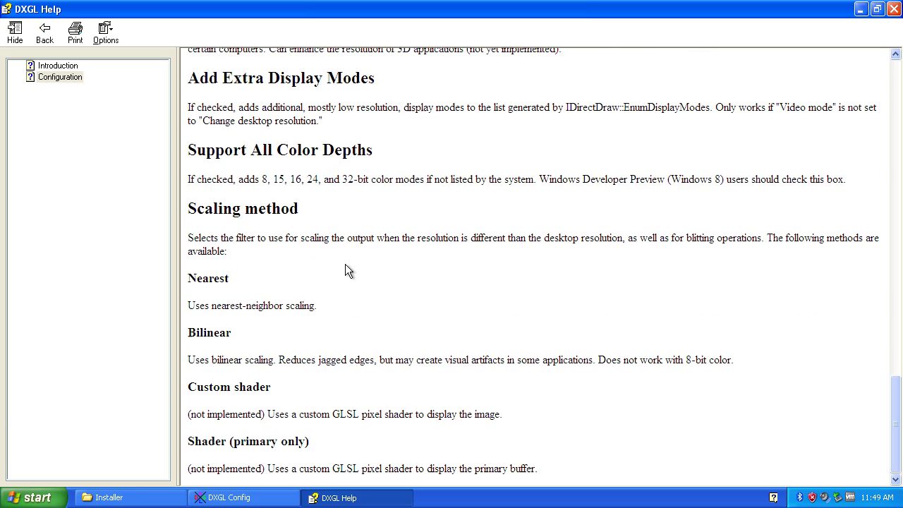
pyautogui.doubleClick(11, 10)
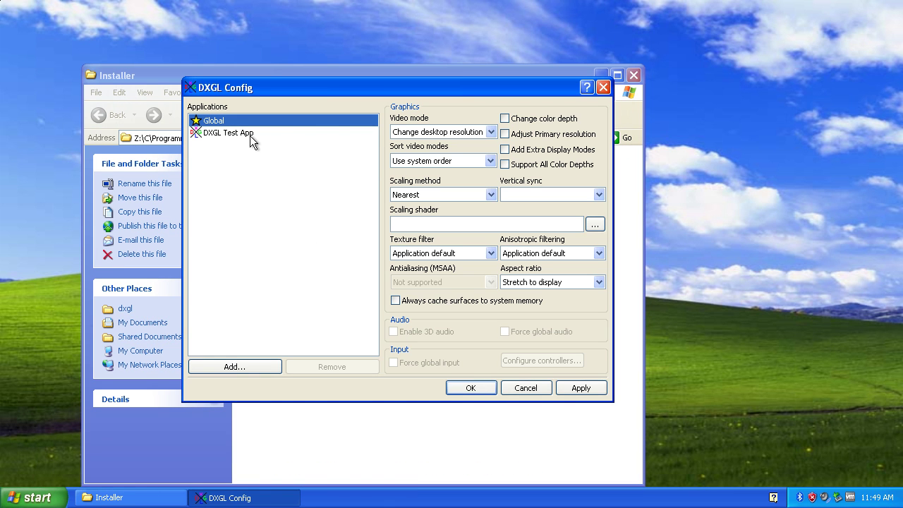
# Step: Set the Global video mode to Aspect corrected stretch, and enable Add Extra Display Modes and Support All Color Depths for DXGL Test App
pyautogui.click(403, 132)
pyautogui.click(413, 163)
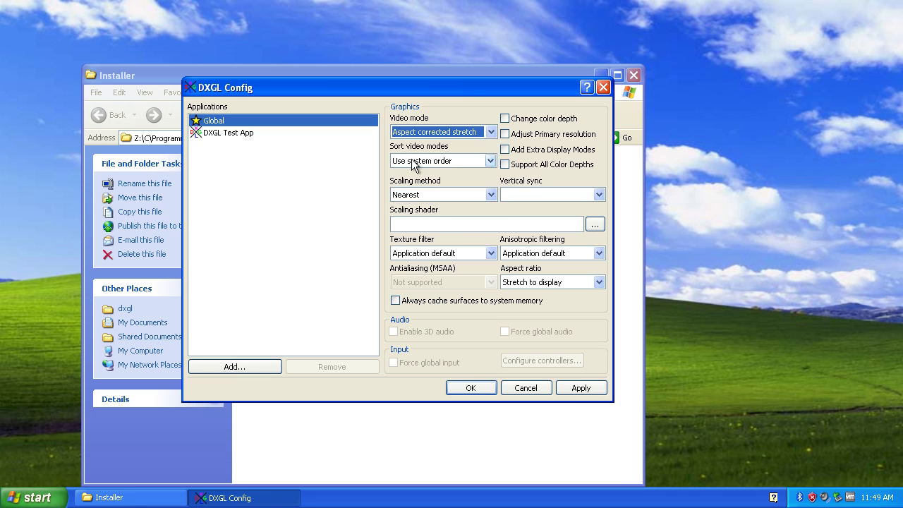
pyautogui.click(292, 134)
pyautogui.click(528, 150)
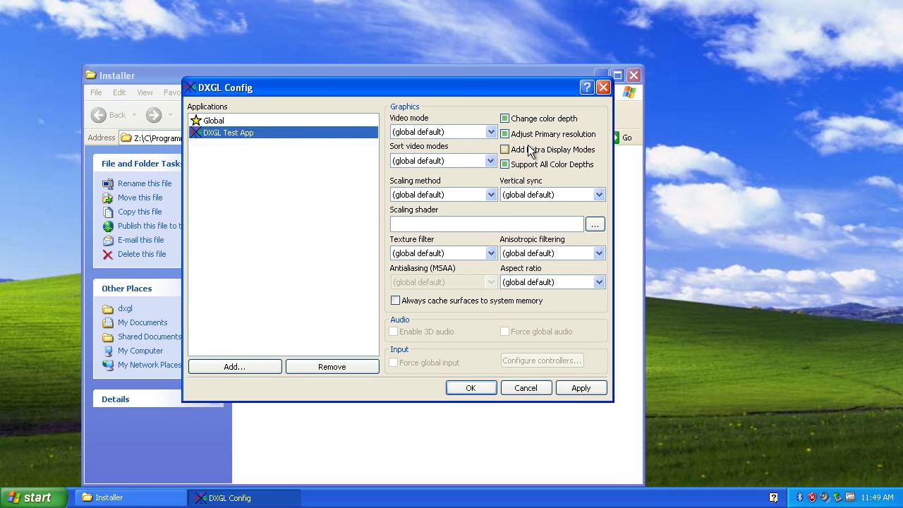
pyautogui.click(529, 164)
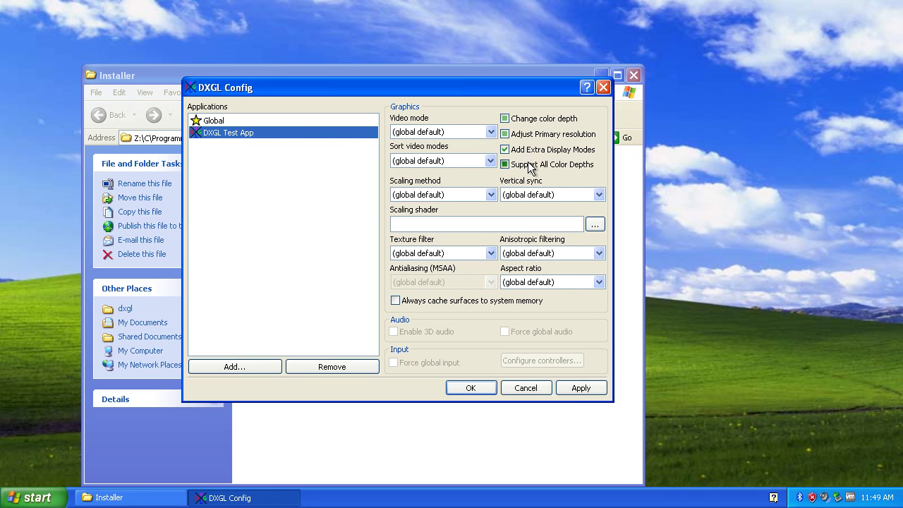
# Step: Set DXGL Test App's scaling method to Bilinear and its video mode sorting to Group by color depth, and save the configuration
pyautogui.click(456, 195)
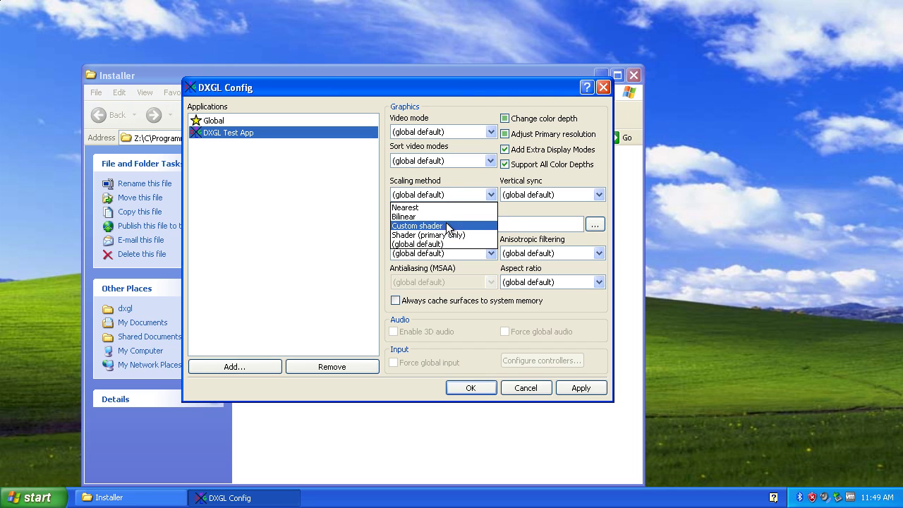
pyautogui.click(443, 217)
pyautogui.click(444, 161)
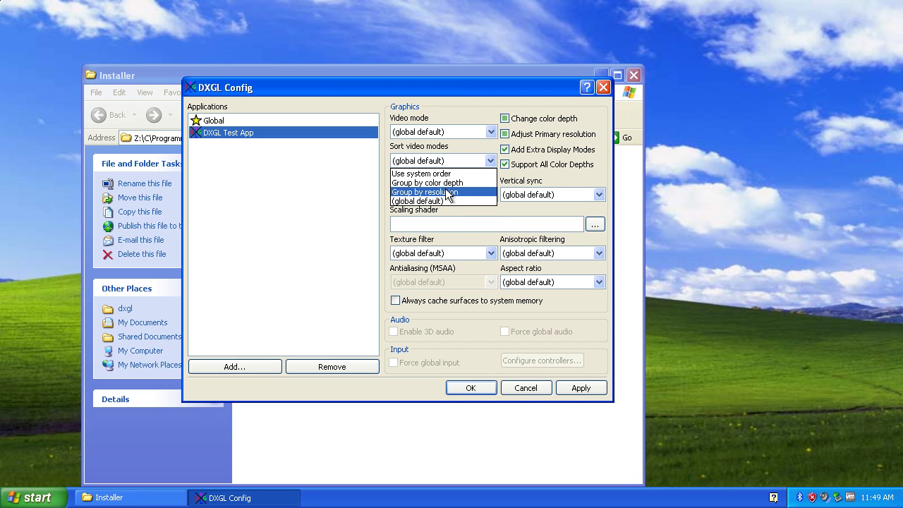
pyautogui.click(445, 184)
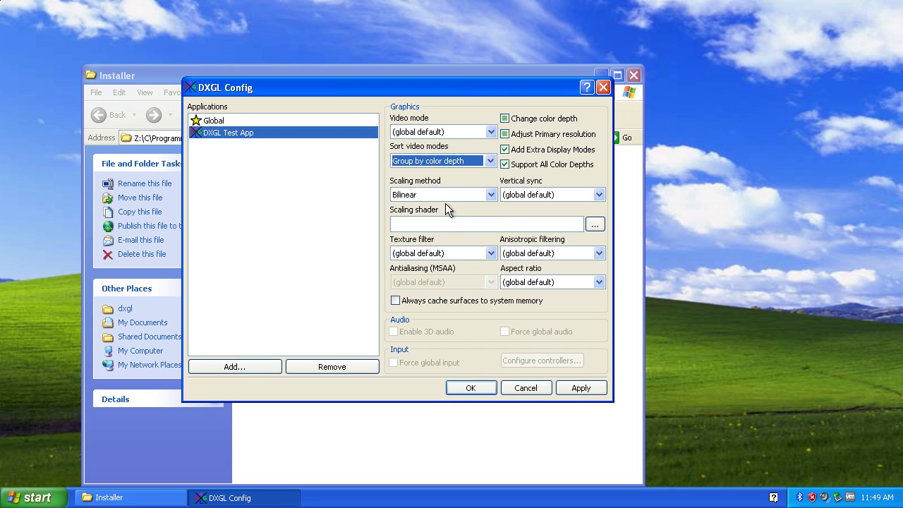
pyautogui.click(462, 390)
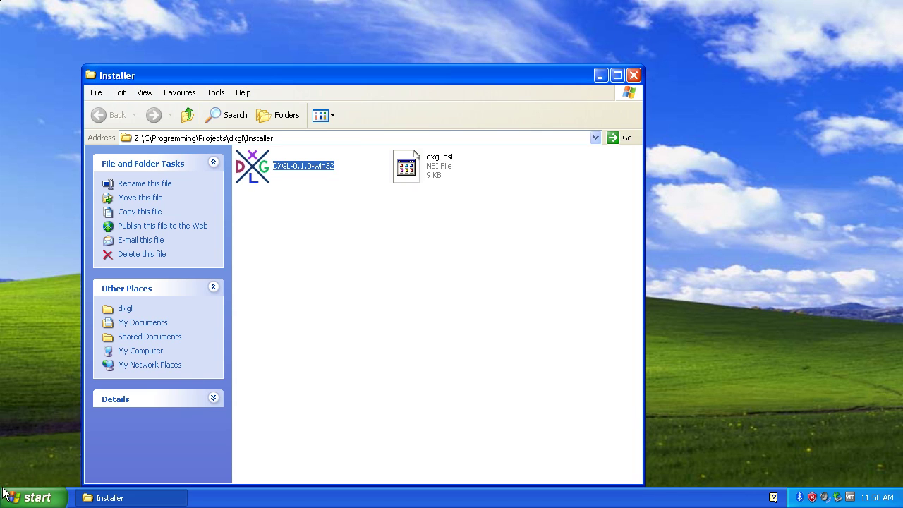
# Step: Launch DXGL Test from the installed DXGL programs and show its 2D graphics tests
pyautogui.click(29, 497)
pyautogui.moveTo(31, 449)
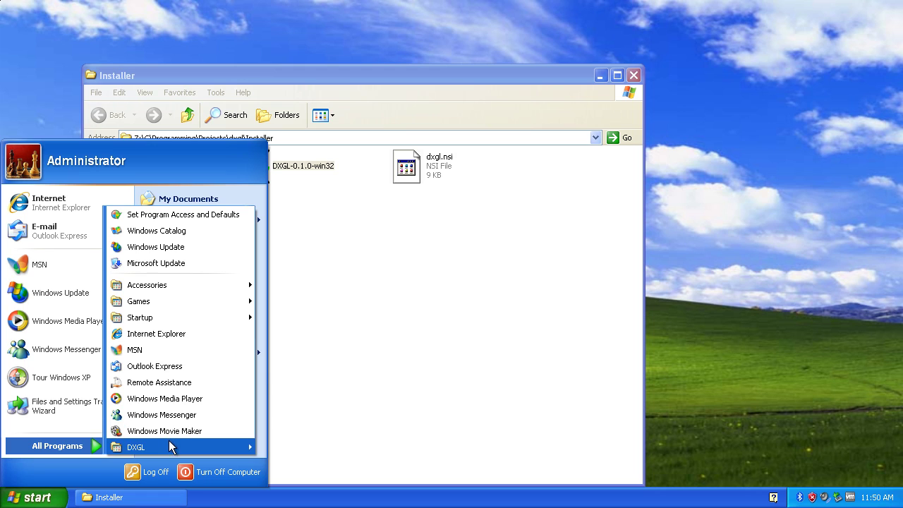
pyautogui.moveTo(169, 444)
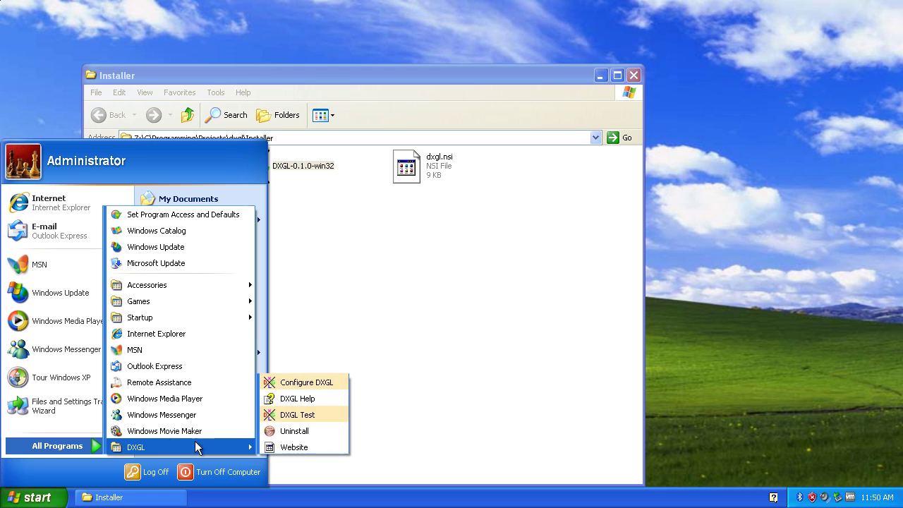
pyautogui.click(307, 415)
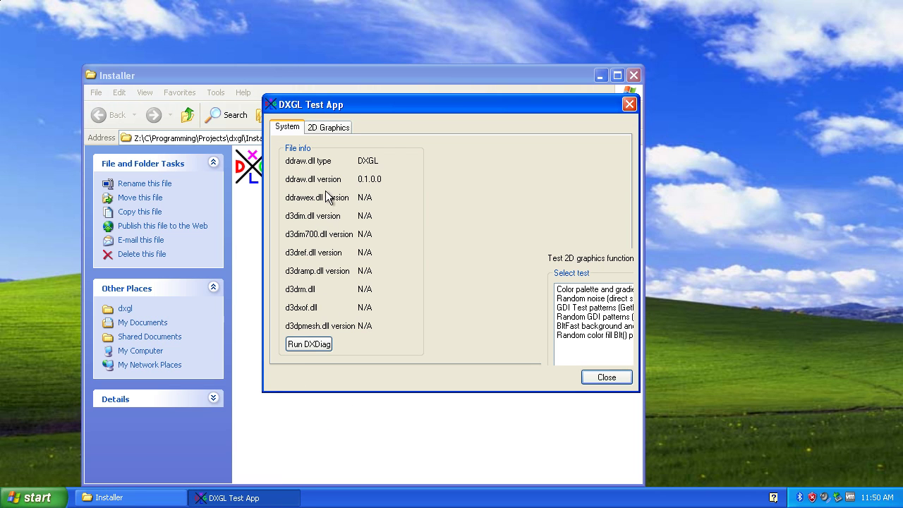
pyautogui.click(328, 129)
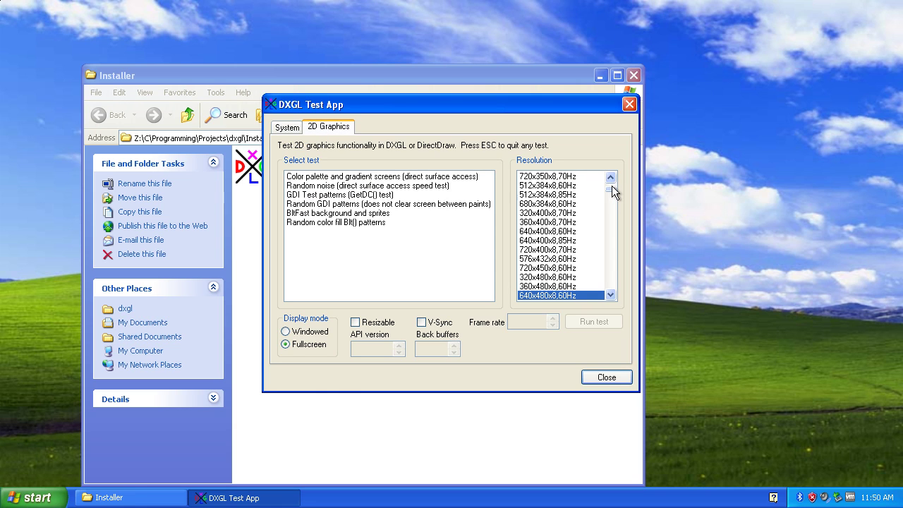
# Step: Choose the 640x480x32,60Hz fullscreen resolution and the color palette and gradient screens test
pyautogui.moveTo(611, 189); pyautogui.dragTo(613, 285)
pyautogui.click(611, 295)
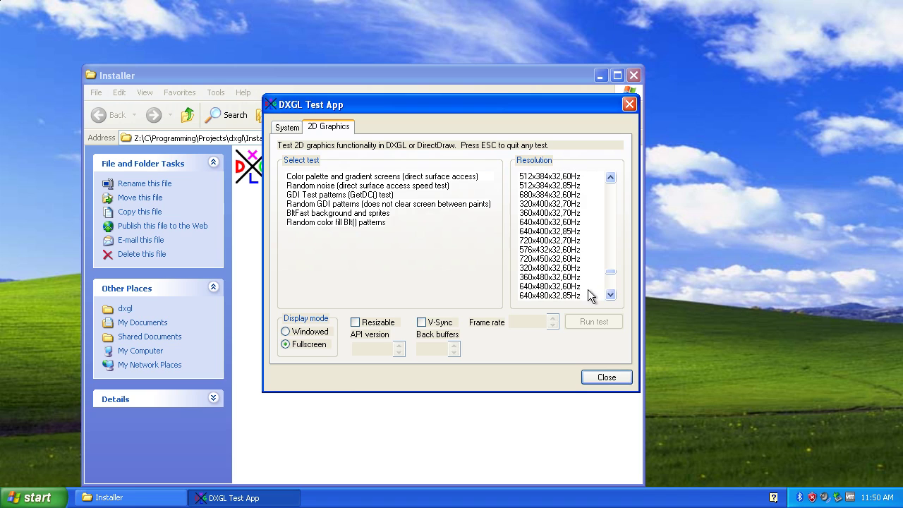
pyautogui.click(587, 288)
pyautogui.click(354, 178)
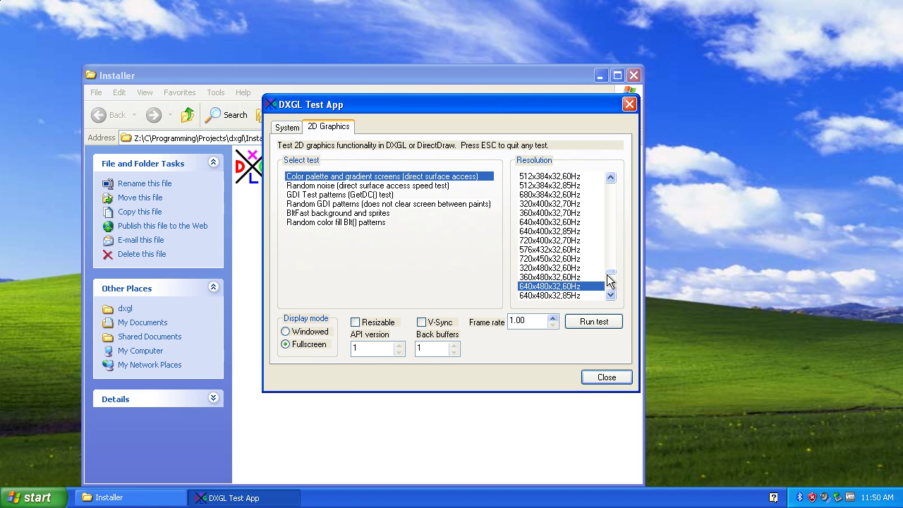
# Step: Choose the 640x480x16,60Hz resolution, run the color palette and gradient screens test in fullscreen, and exit it
pyautogui.moveTo(611, 278); pyautogui.dragTo(606, 236)
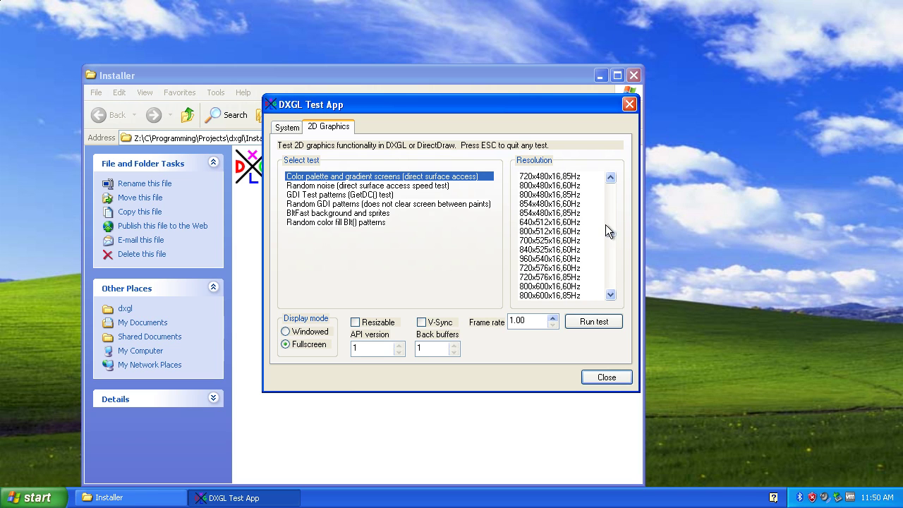
pyautogui.moveTo(605, 224); pyautogui.dragTo(606, 220)
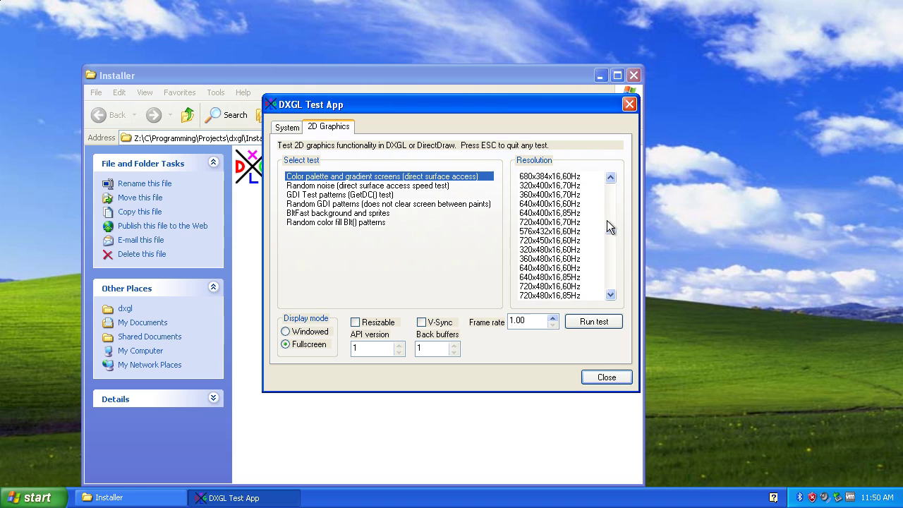
pyautogui.click(605, 259)
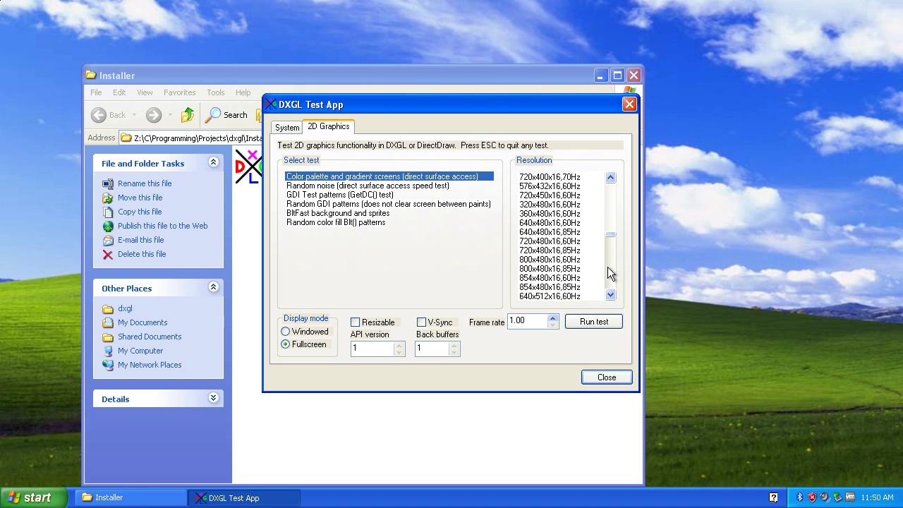
pyautogui.click(610, 210)
pyautogui.click(562, 269)
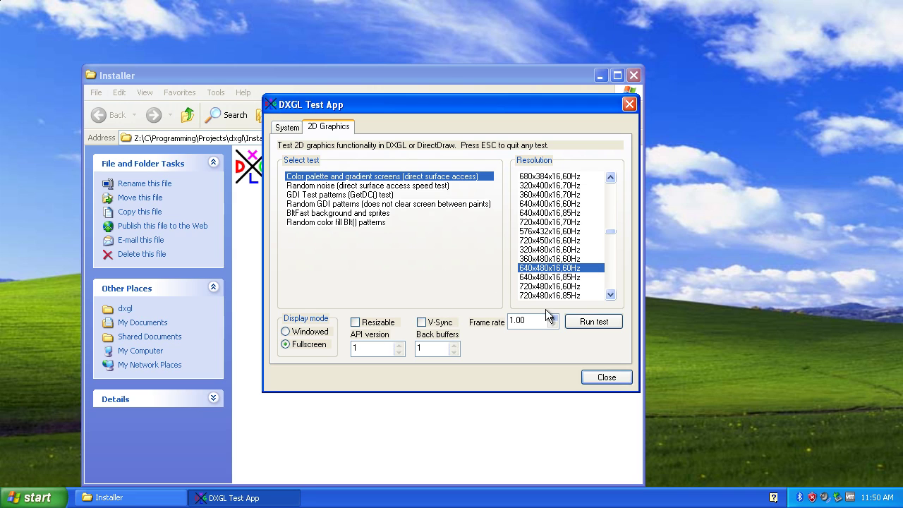
pyautogui.click(591, 322)
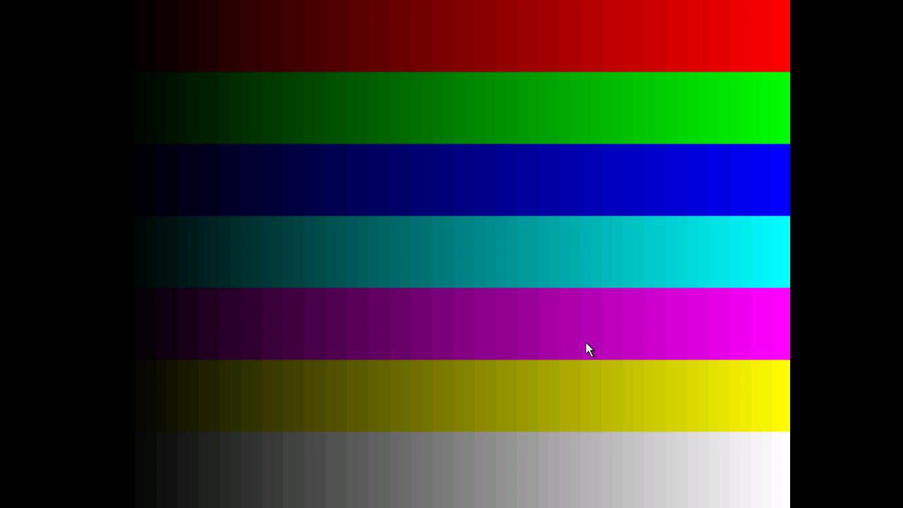
pyautogui.press('Escape')
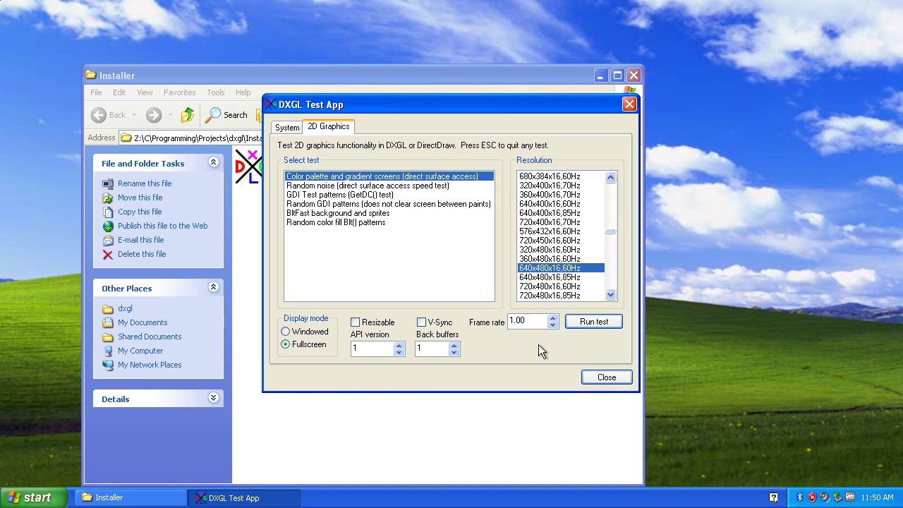
# Step: Run the Random noise (direct surface access speed test) in fullscreen at 640x480x16,60Hz and exit it
pyautogui.click(427, 187)
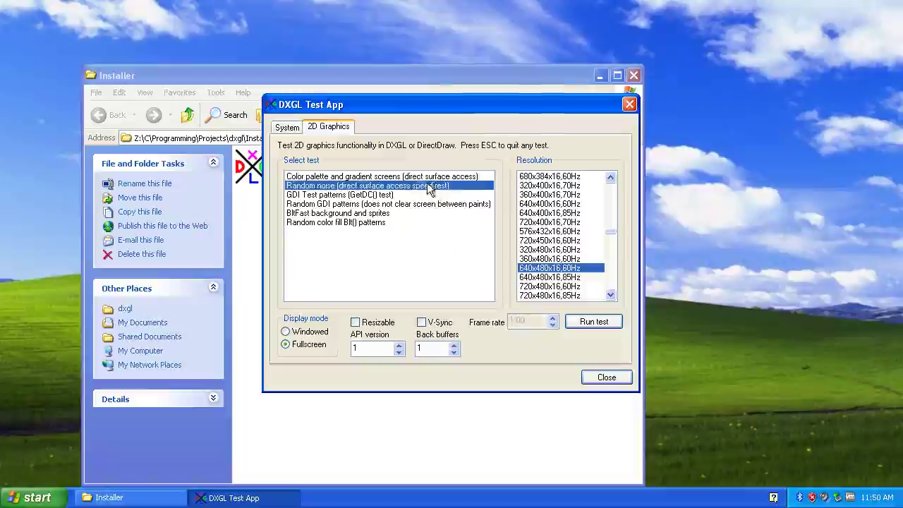
pyautogui.click(580, 323)
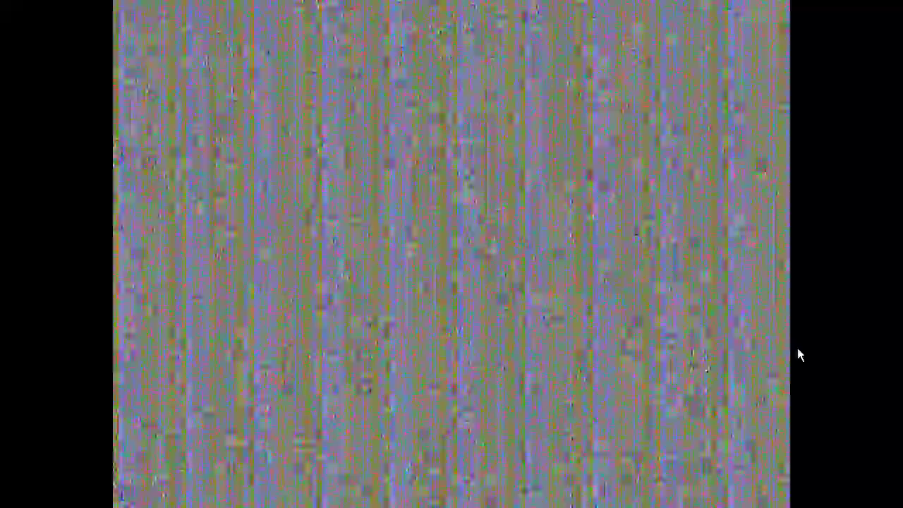
pyautogui.press('Escape')
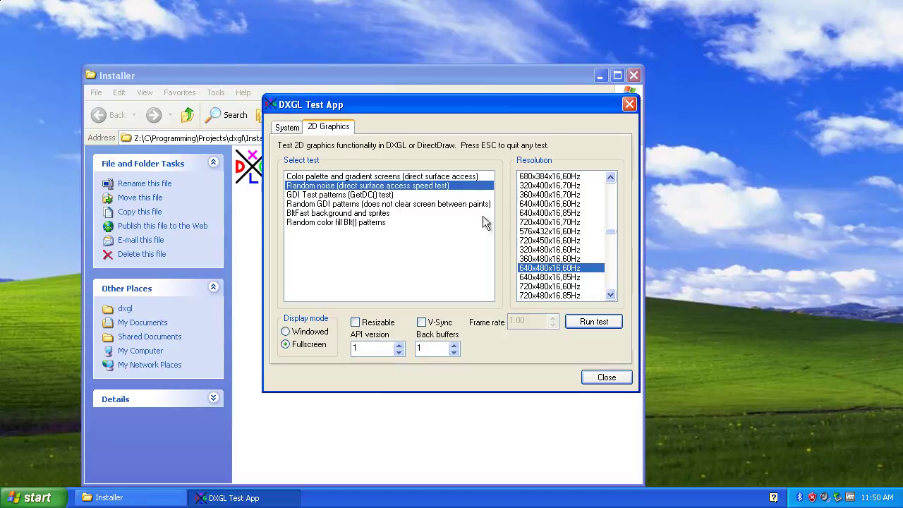
# Step: Run the GDI Test patterns (GetDC() test), advance to the Lines screen, and exit the test
pyautogui.click(388, 194)
pyautogui.click(594, 322)
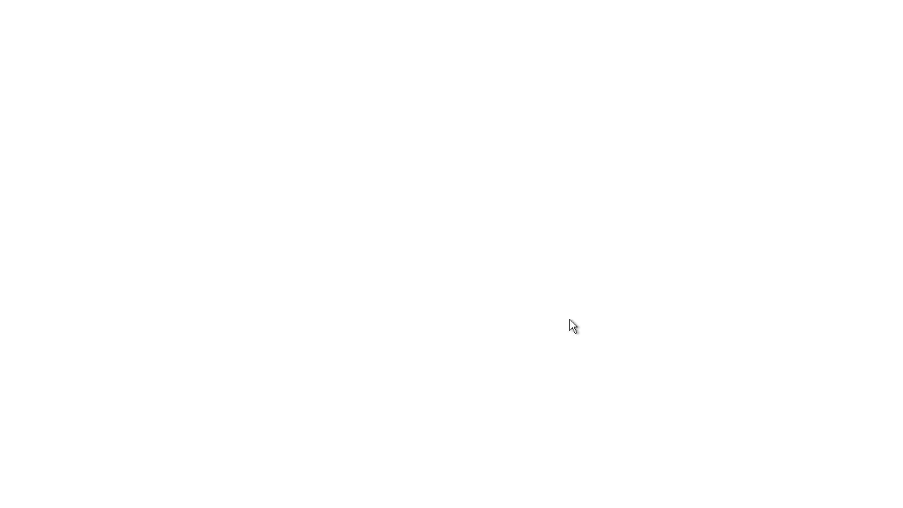
pyautogui.press('space')
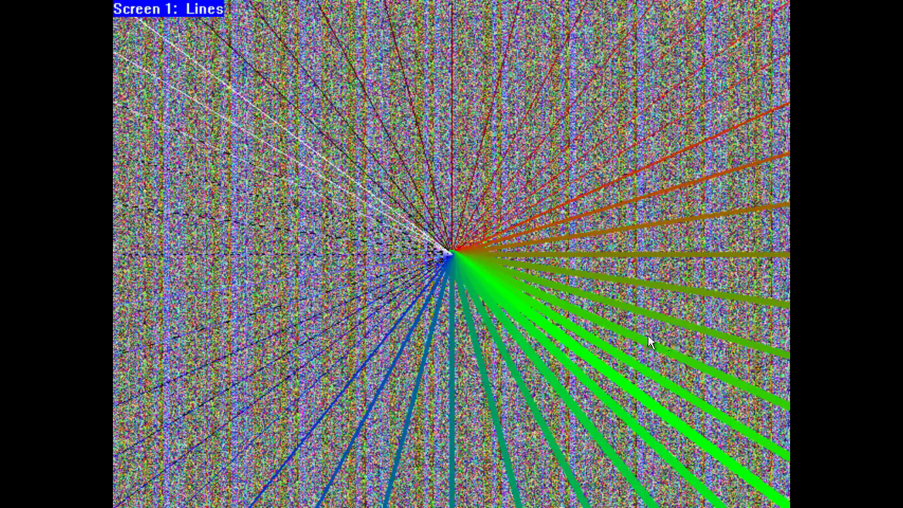
pyautogui.press('Escape')
# Step: Set the back buffers to 7 and run the GDI Test patterns (GetDC() test) again
pyautogui.click(454, 345)
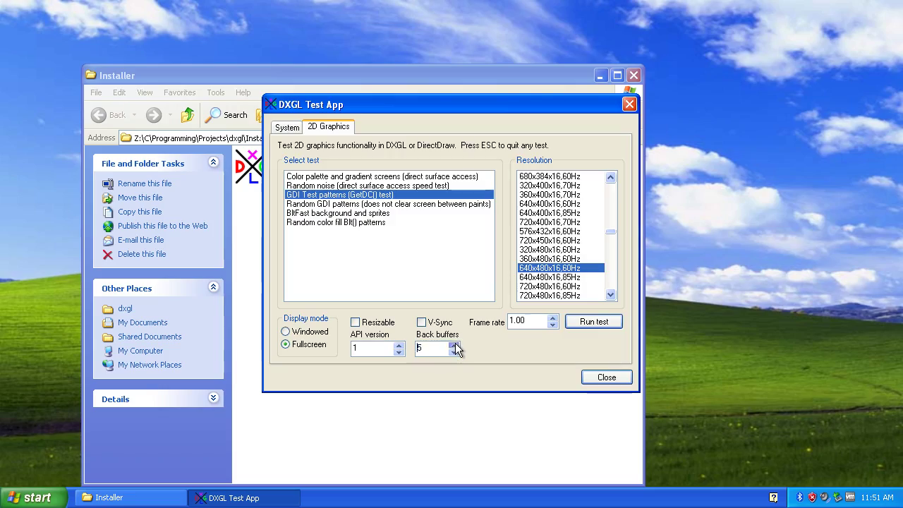
pyautogui.click(454, 345)
pyautogui.click(593, 322)
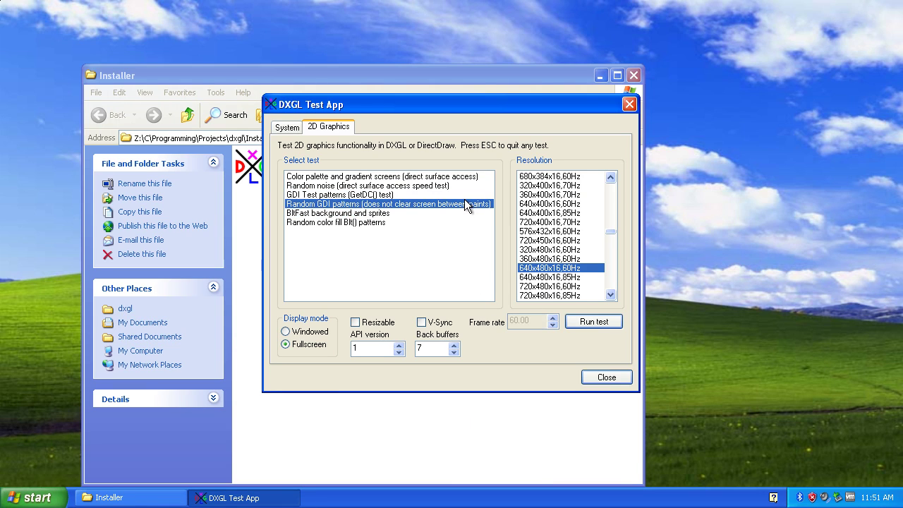
# Step: Run the Random GDI patterns test with 7 back buffers and the BltFast background and sprites test with 1, exiting each
pyautogui.click(603, 323)
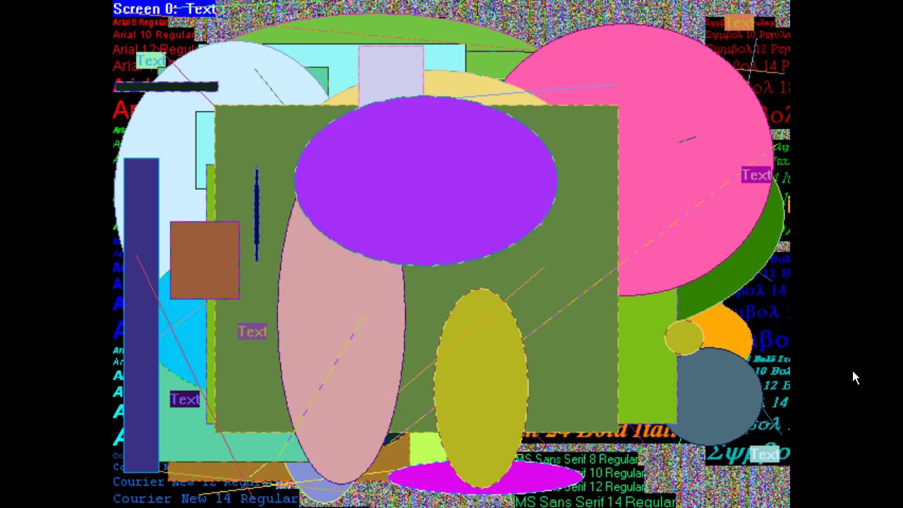
pyautogui.press('Escape')
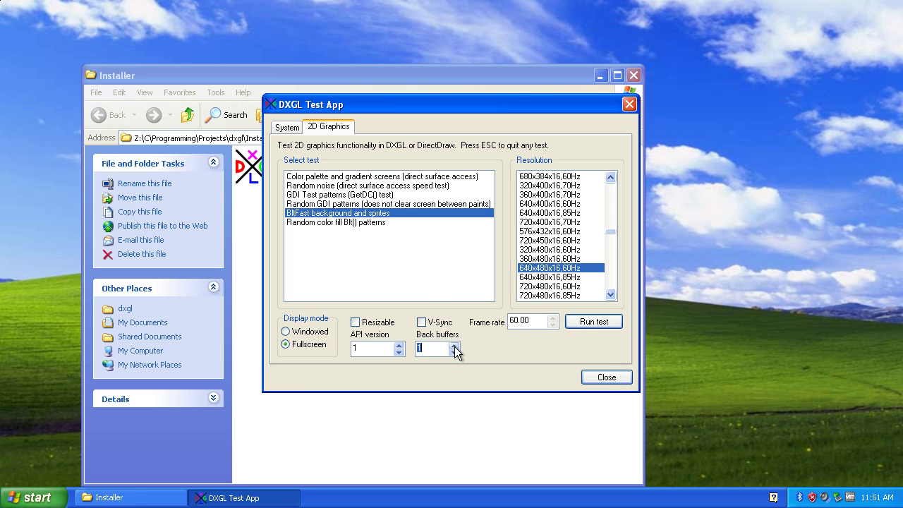
pyautogui.click(606, 323)
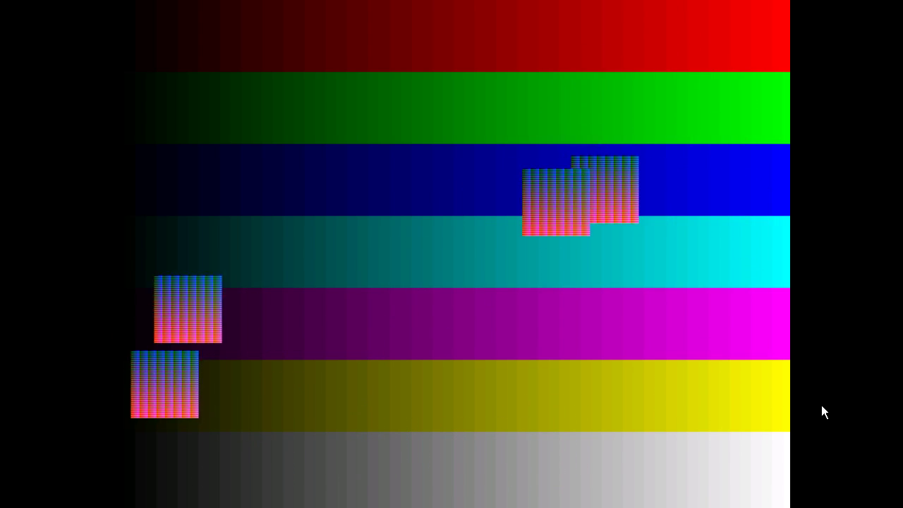
pyautogui.press('Escape')
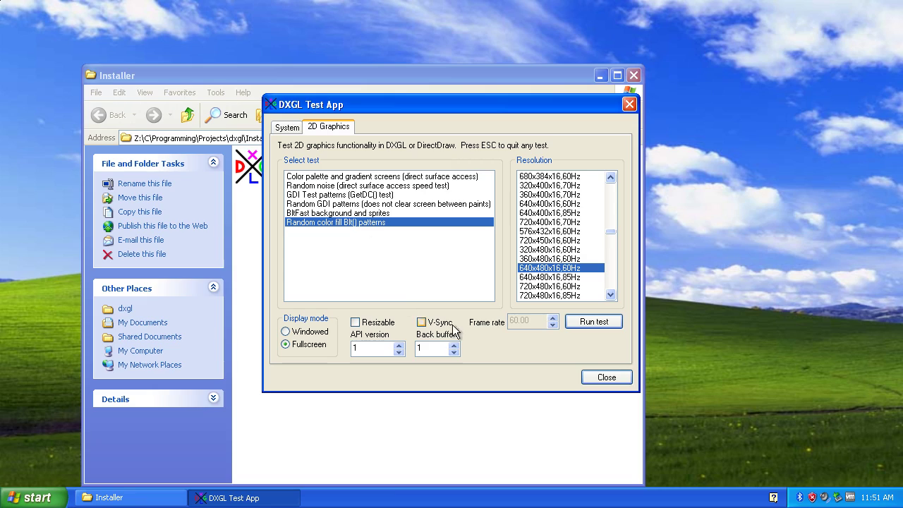
# Step: Run the Random color fill Blt() patterns test with 1 back buffer, exit it, and close DXGL Test App
pyautogui.click(584, 326)
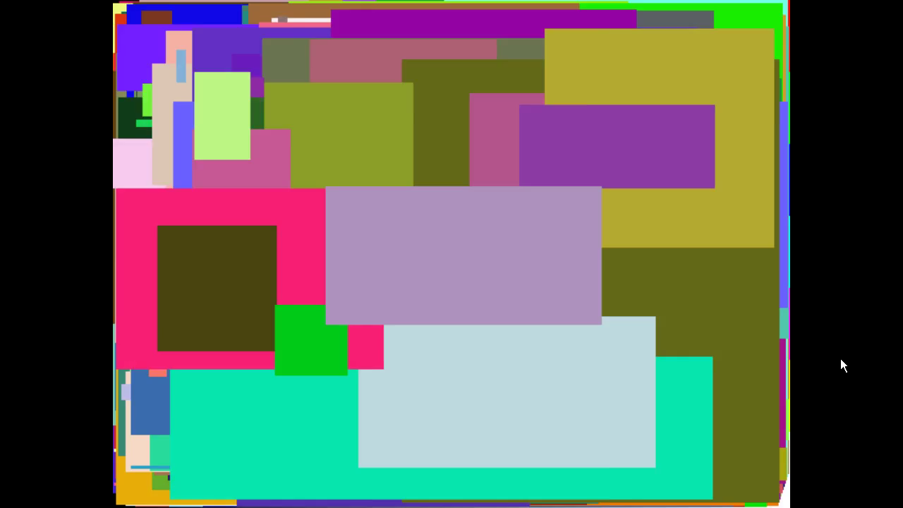
pyautogui.press('Escape')
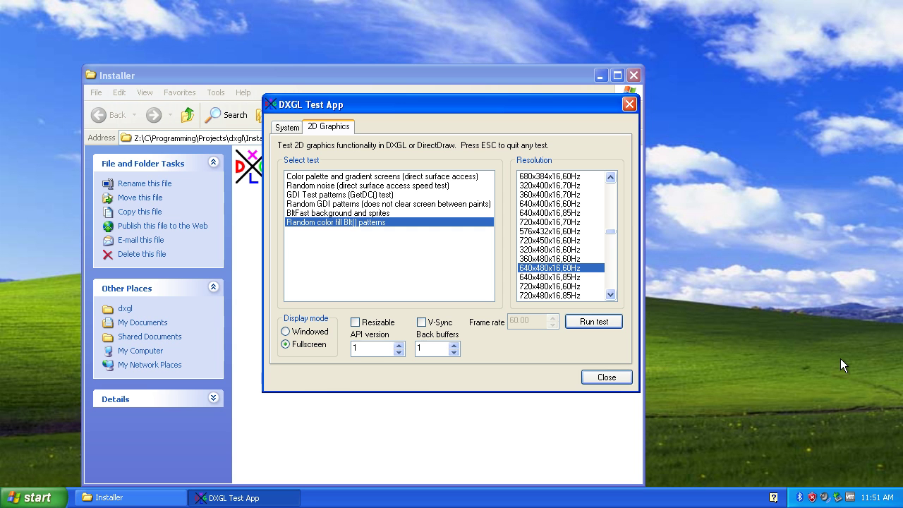
pyautogui.click(605, 378)
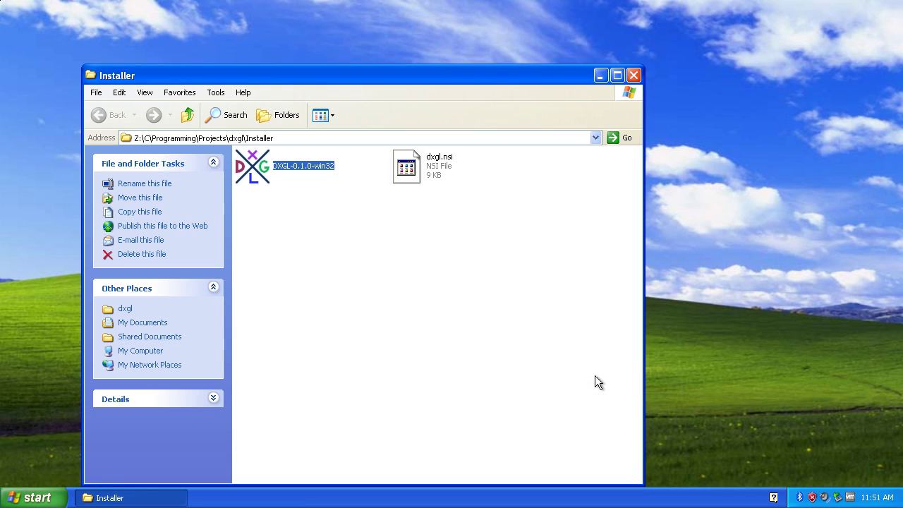